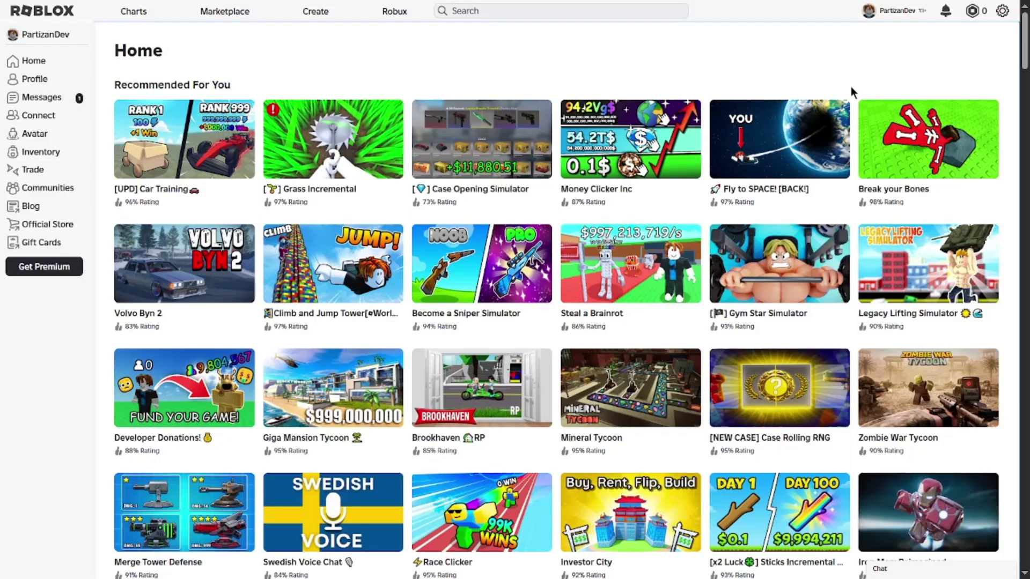
Search Roblox for 'Studio Lite' and launch it from its experience page.
{"action": "left_click", "coordinate": [522, 11]}
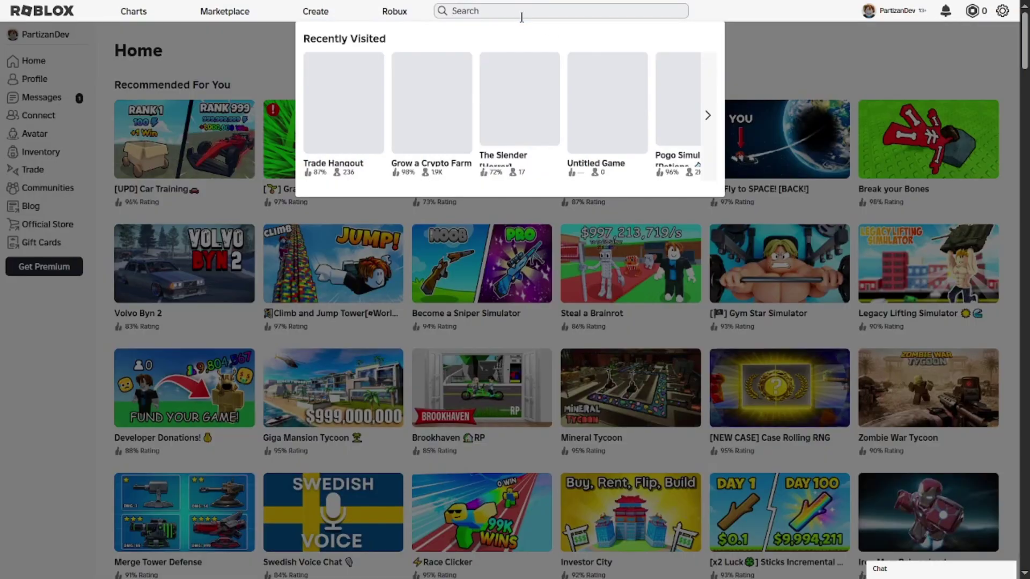
{"action": "type", "text": "STUDIO"}
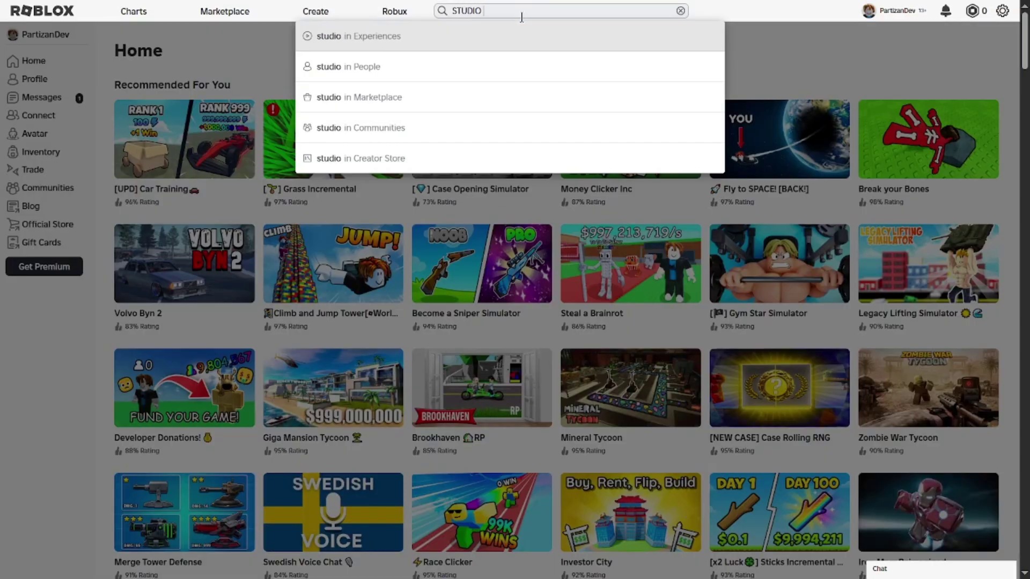
{"action": "type", "text": " LITE"}
{"action": "key", "text": "Return"}
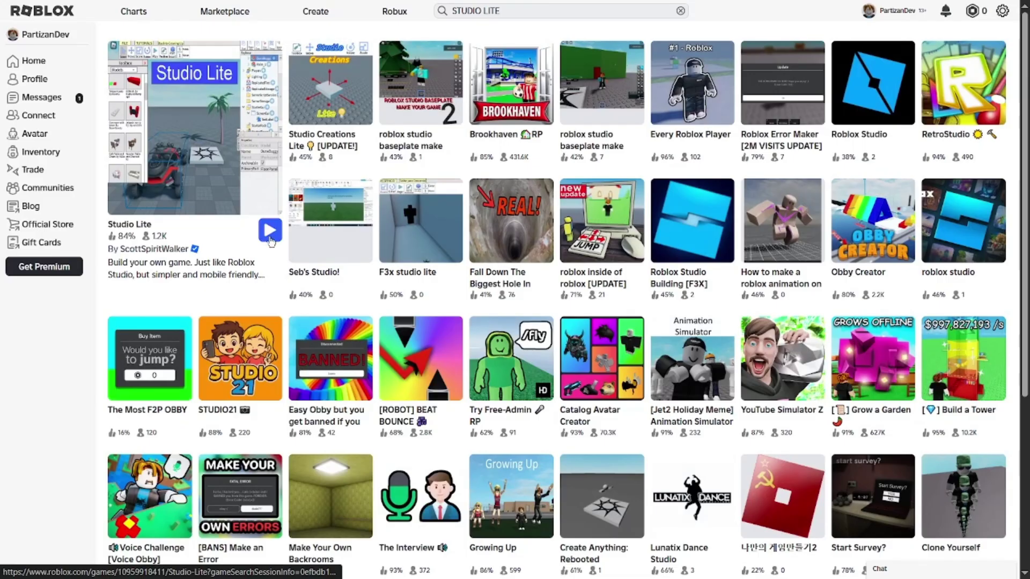
{"action": "left_click", "coordinate": [266, 198]}
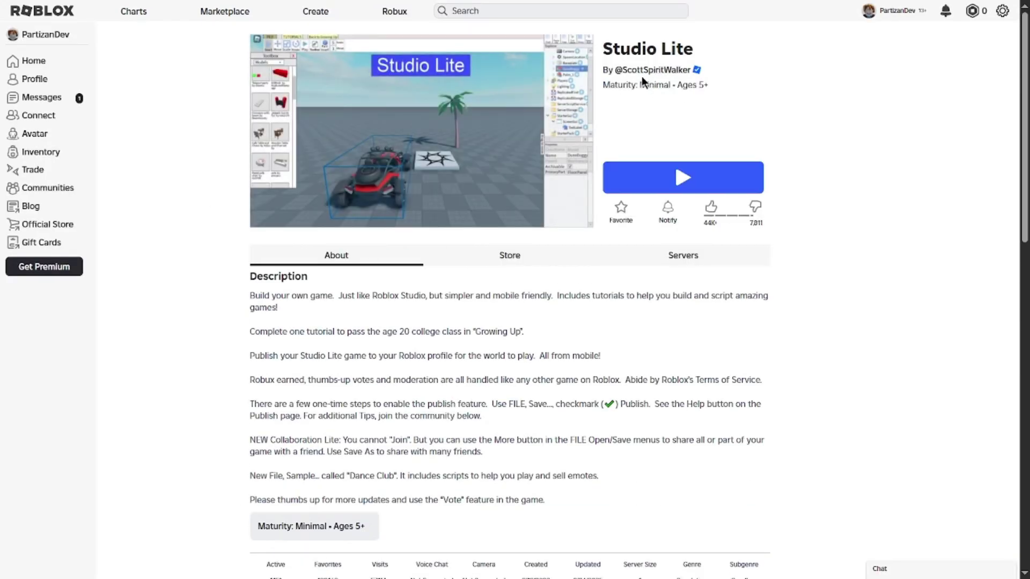
{"action": "left_click", "coordinate": [633, 169]}
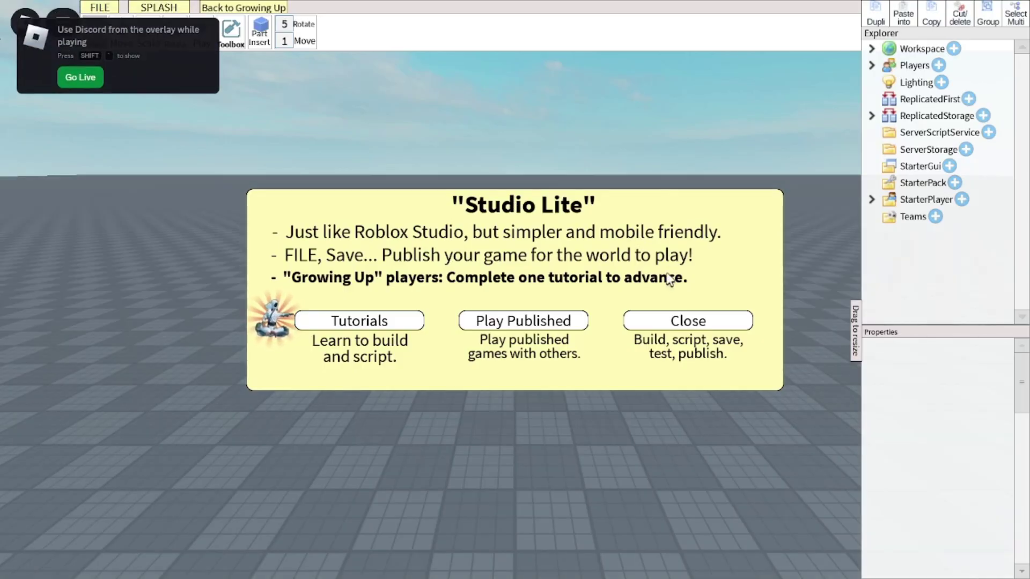
Dismiss the welcome screen and focus the view on the SpawnLocation.
{"action": "left_click", "coordinate": [682, 321]}
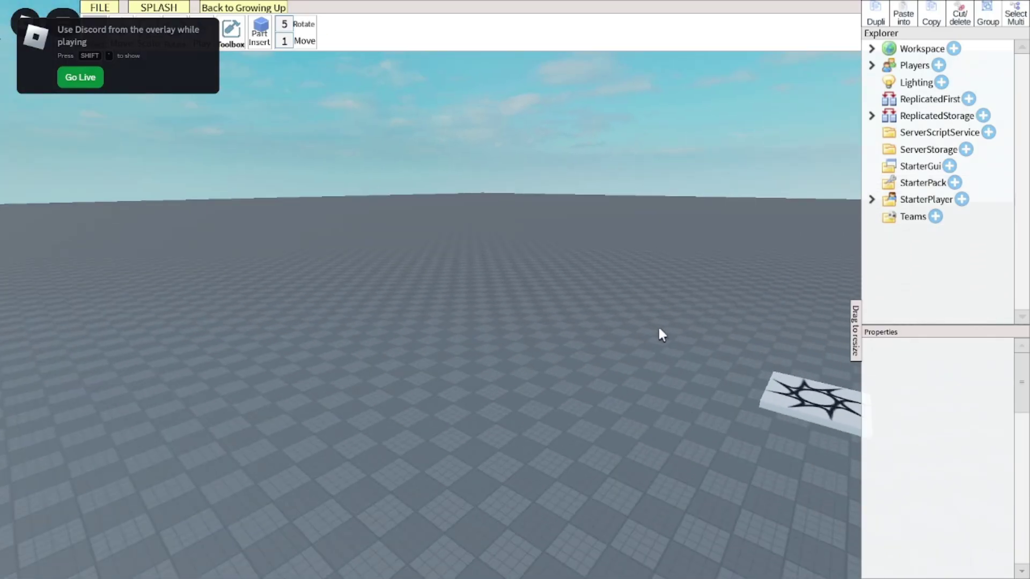
{"action": "left_click", "coordinate": [775, 389]}
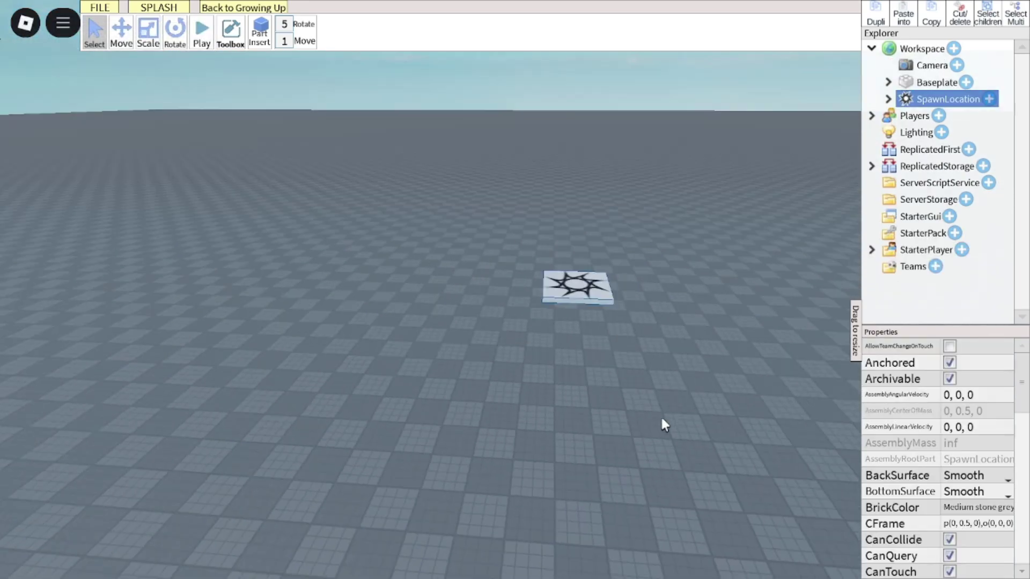
{"action": "key", "text": "f"}
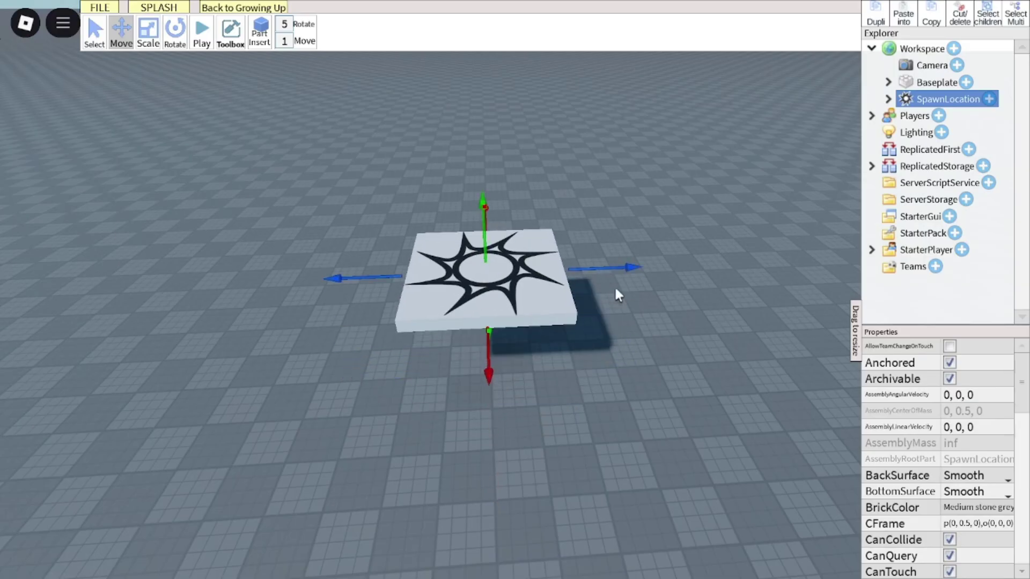
{"action": "mouse_move", "coordinate": [487, 321]}
{"action": "right_mouse_down"}
{"action": "mouse_move", "coordinate": [608, 351]}
{"action": "mouse_move", "coordinate": [496, 355]}
{"action": "mouse_move", "coordinate": [395, 342]}
{"action": "right_mouse_up"}
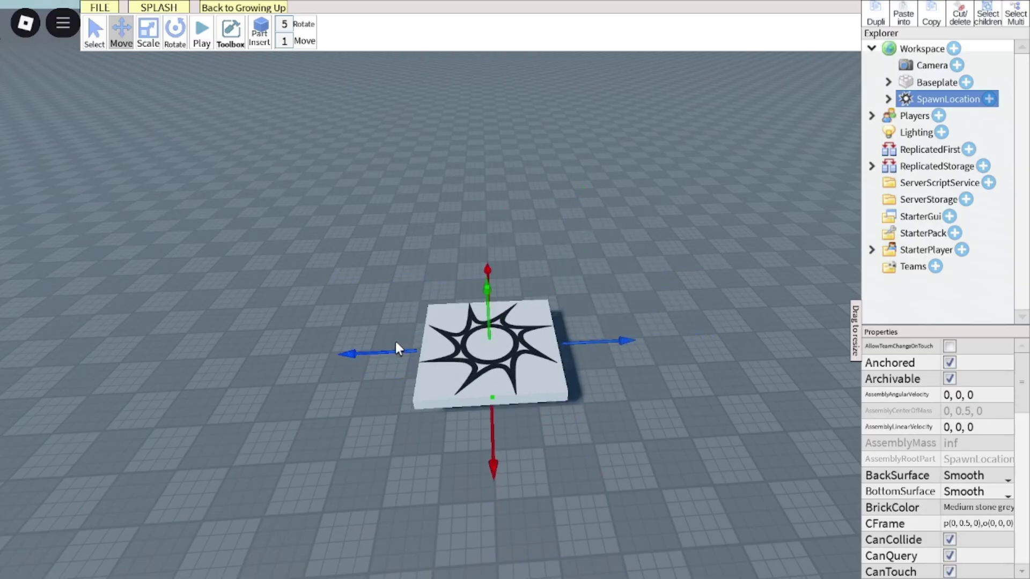
Add a TextLabel to Workspace and a ScreenGui inside it.
{"action": "left_click", "coordinate": [954, 49]}
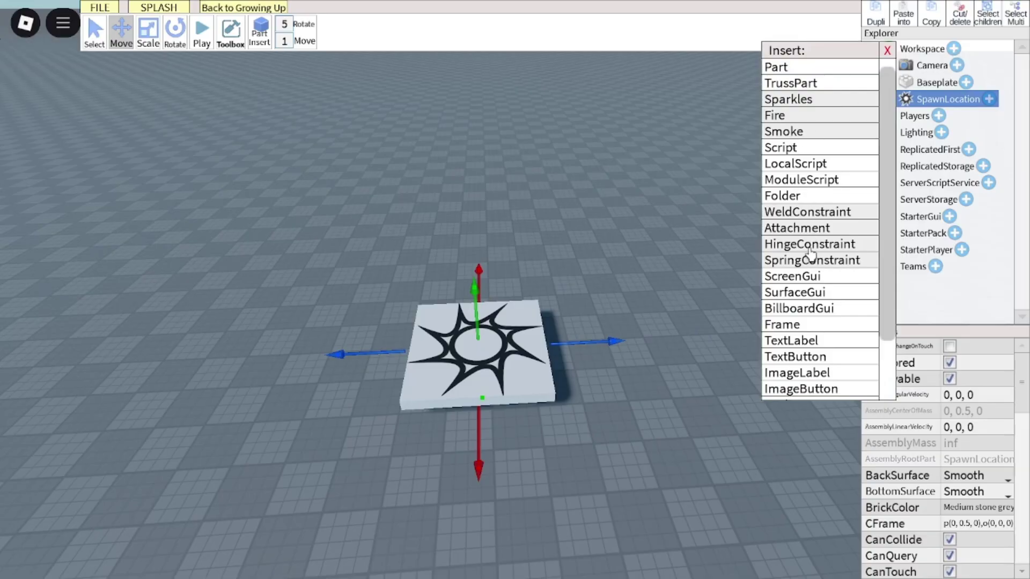
{"action": "left_click", "coordinate": [794, 344]}
{"action": "left_click", "coordinate": [499, 326]}
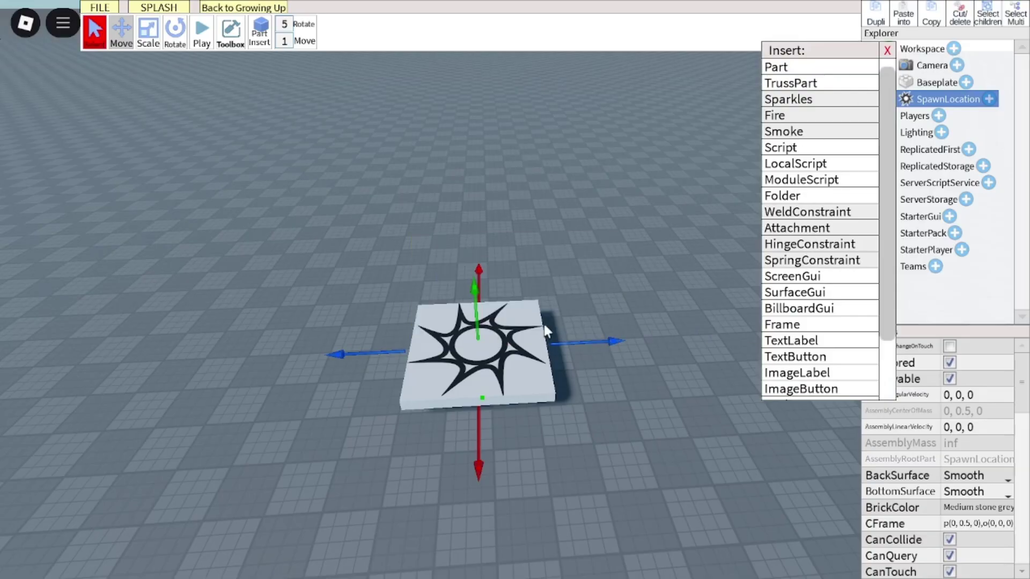
{"action": "left_click", "coordinate": [965, 117]}
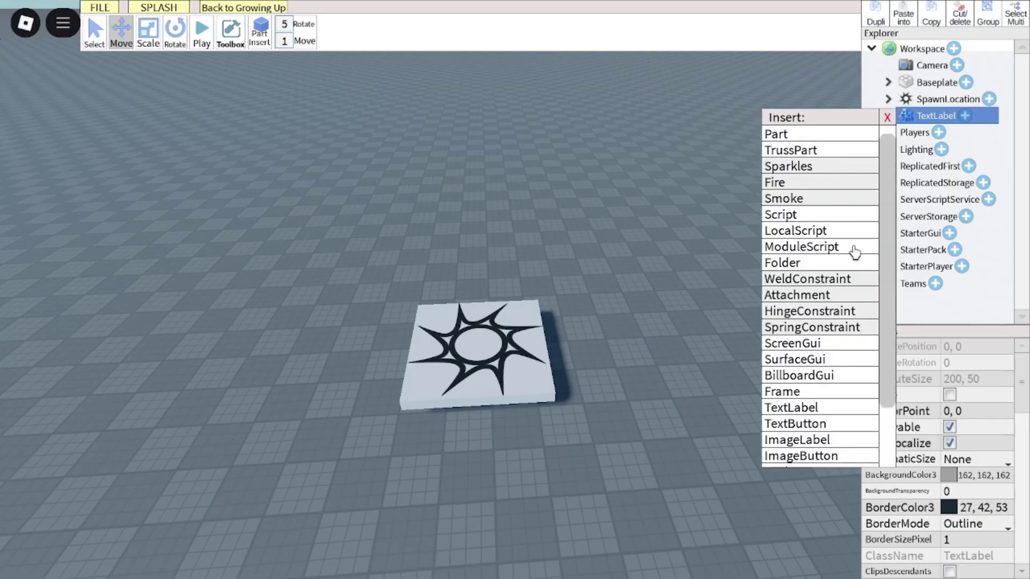
{"action": "left_click", "coordinate": [825, 347]}
{"action": "left_click", "coordinate": [483, 327]}
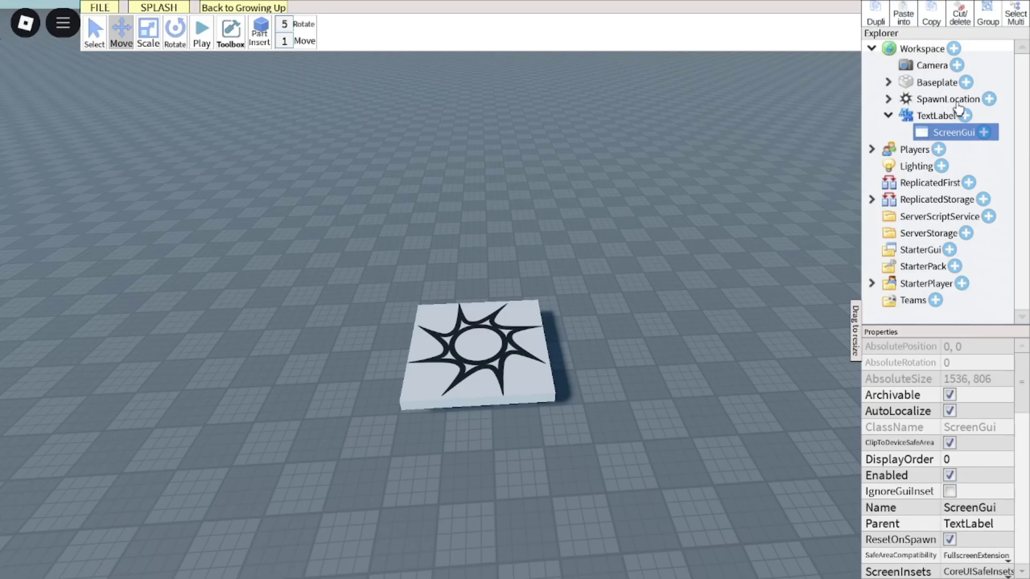
Delete the sun Decal from the SpawnLocation.
{"action": "left_click", "coordinate": [939, 99]}
{"action": "left_click", "coordinate": [889, 100]}
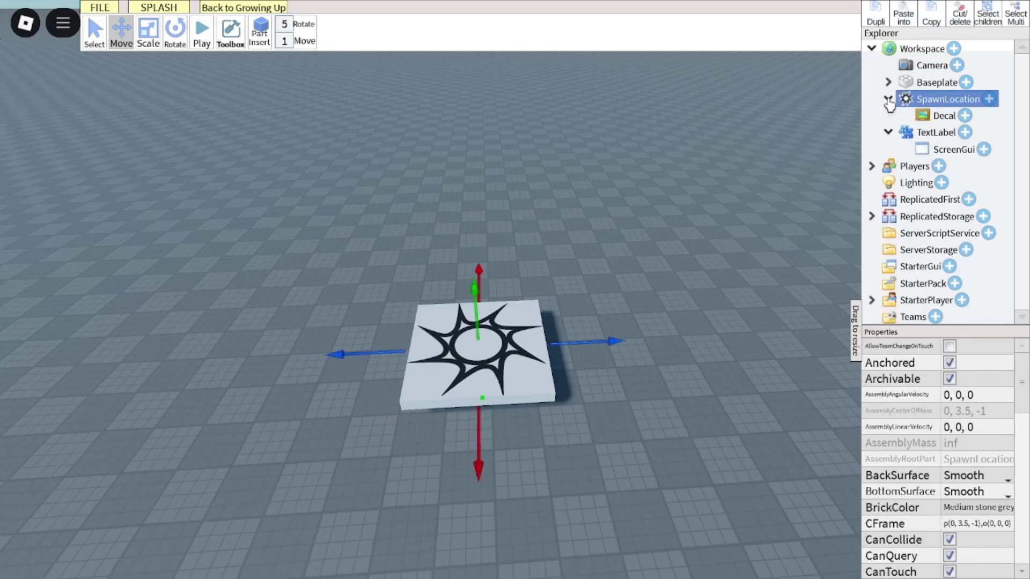
{"action": "left_click", "coordinate": [936, 118]}
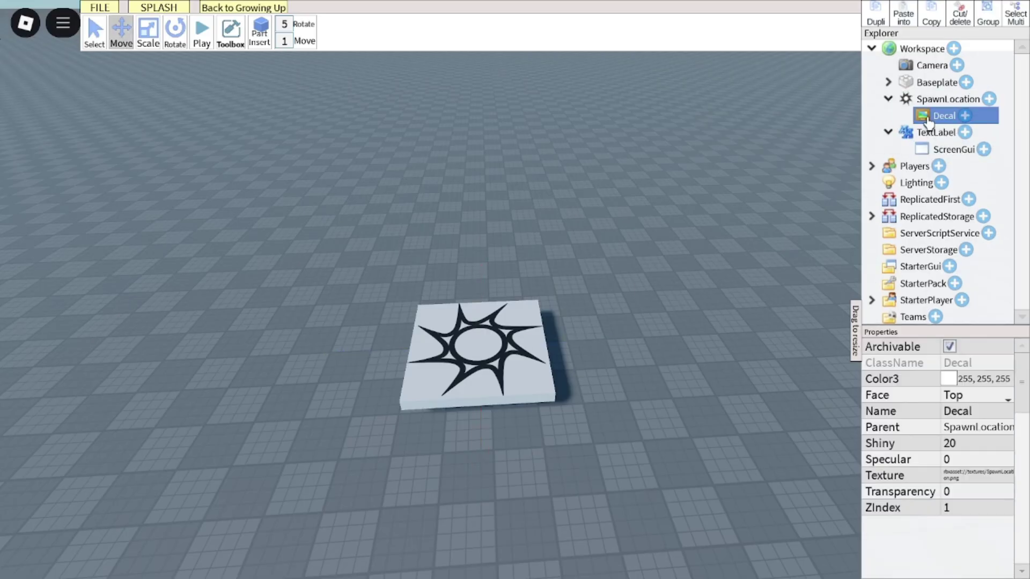
{"action": "left_click", "coordinate": [950, 20]}
{"action": "left_click", "coordinate": [501, 330]}
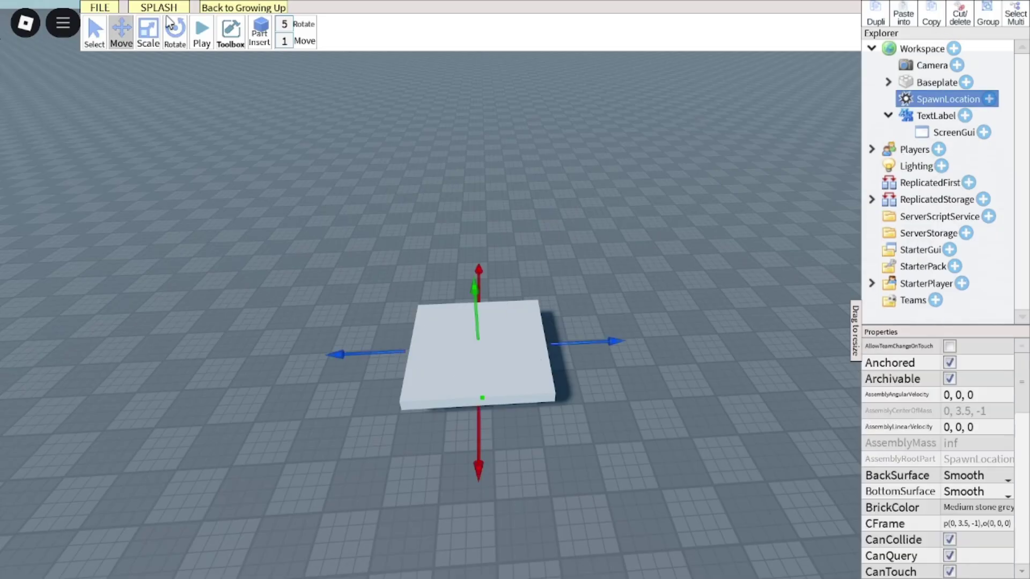
Run a brief playtest, walking the avatar, then stop it.
{"action": "left_click", "coordinate": [201, 32]}
{"action": "key", "text": "s"}
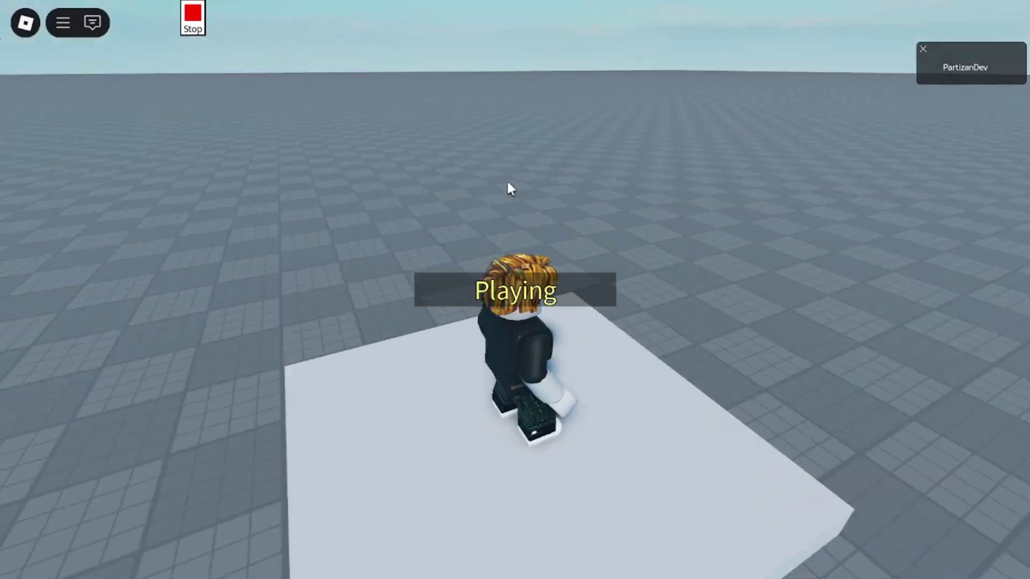
{"action": "right_click_drag", "start_coordinate": [507, 189], "coordinate": [508, 189]}
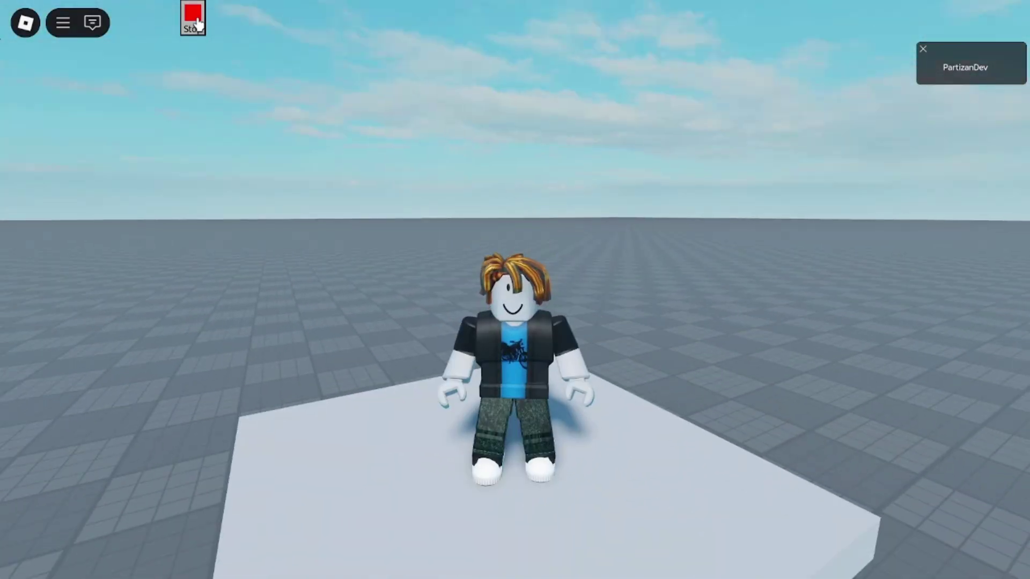
{"action": "left_click", "coordinate": [193, 18]}
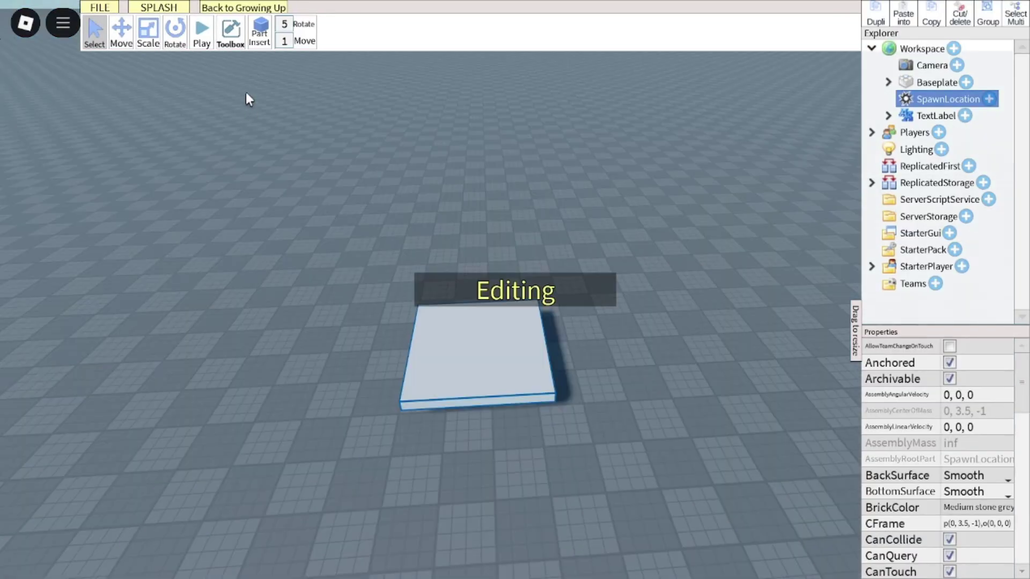
Playtest again, walking through the door and over the red teleport pads, then stop.
{"action": "key", "text": "F5"}
{"action": "key", "text": "w"}
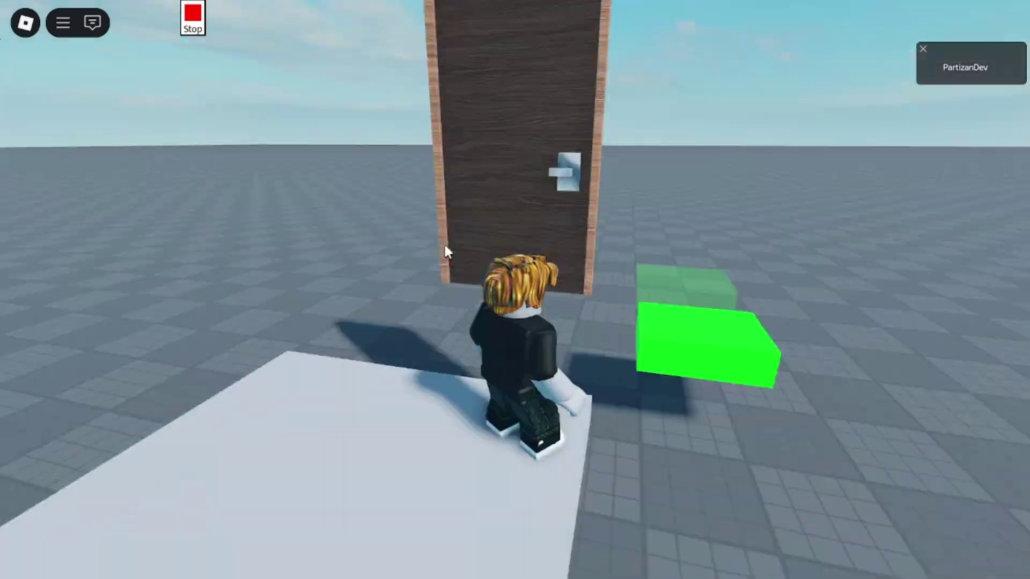
{"action": "key", "text": "w"}
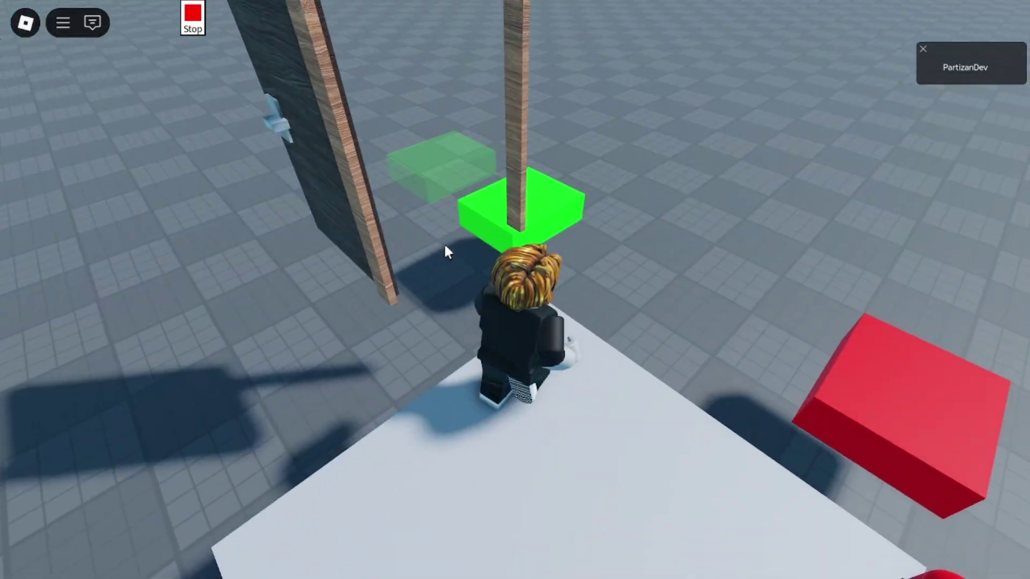
{"action": "key", "text": "w"}
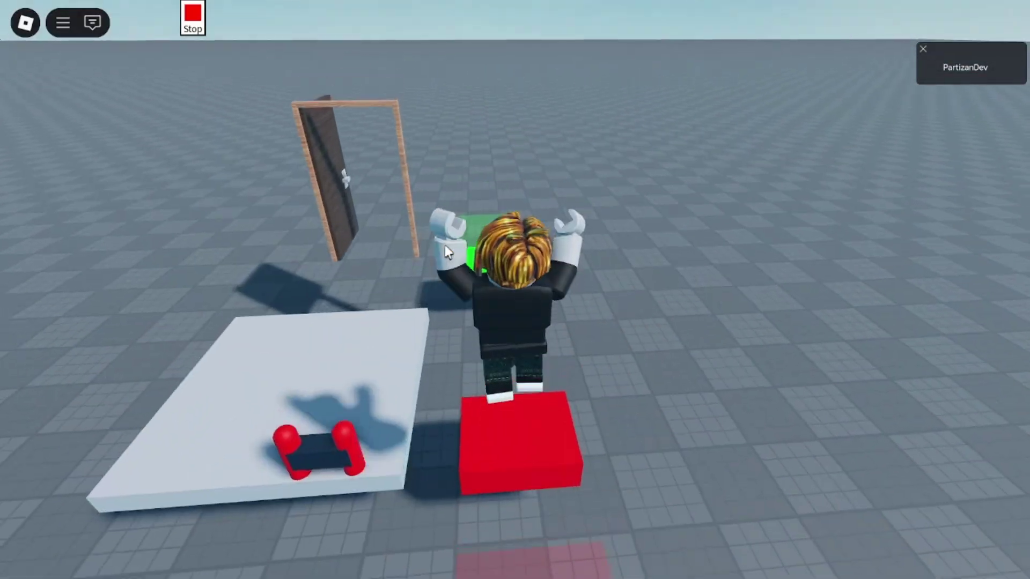
{"action": "key", "text": "w"}
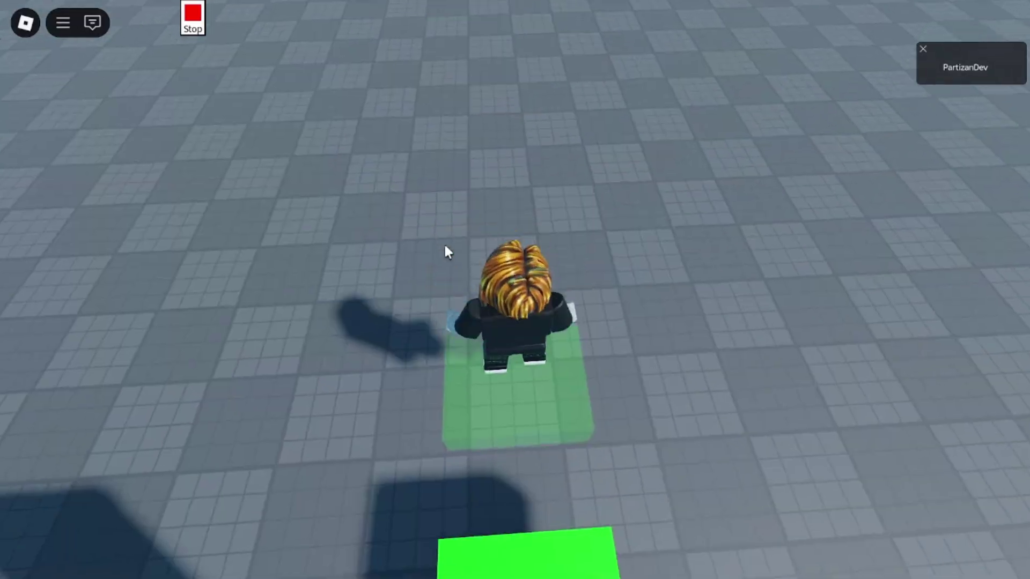
{"action": "key", "text": "d"}
{"action": "key", "text": "w"}
{"action": "right_click_drag", "start_coordinate": [444, 242], "coordinate": [535, 251]}
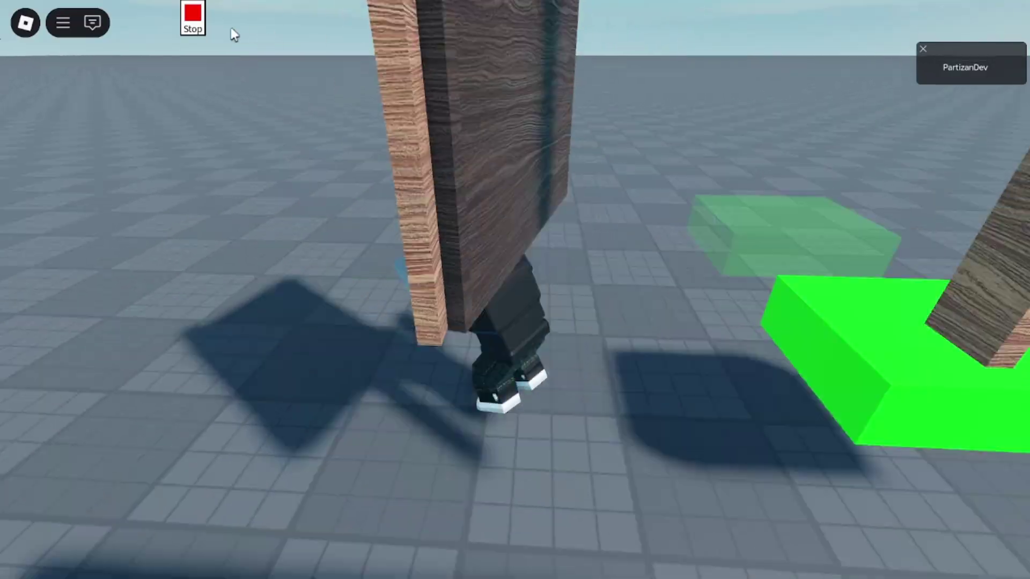
{"action": "left_click", "coordinate": [192, 18]}
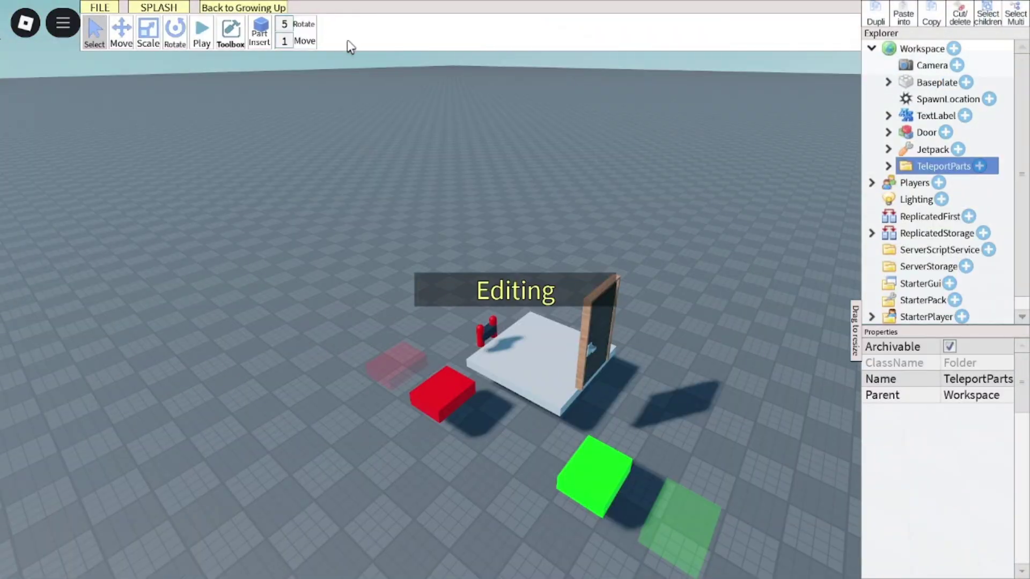
Insert a Block part and stretch it into a wide flat plate.
{"action": "left_click", "coordinate": [259, 34]}
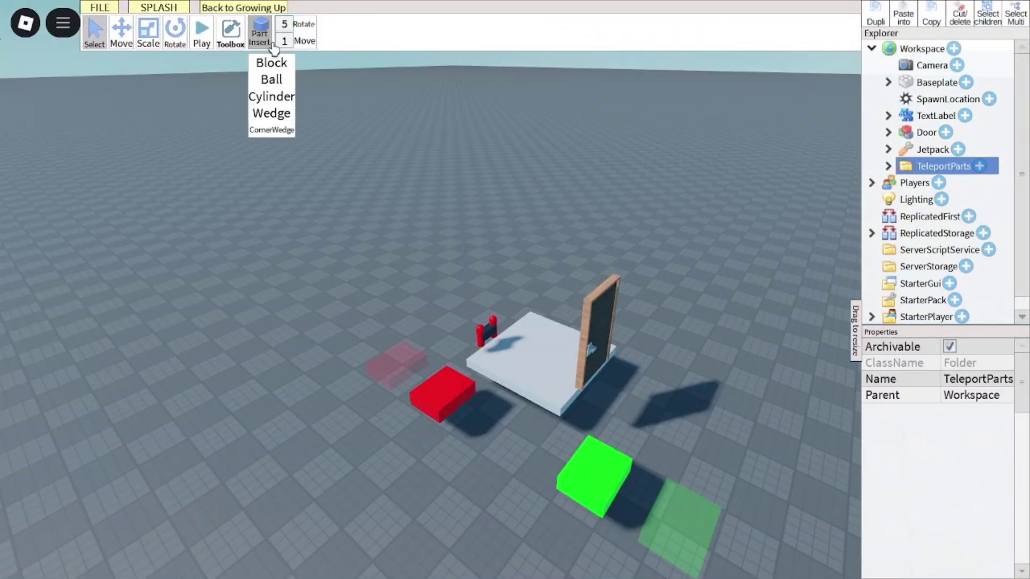
{"action": "left_click", "coordinate": [506, 452]}
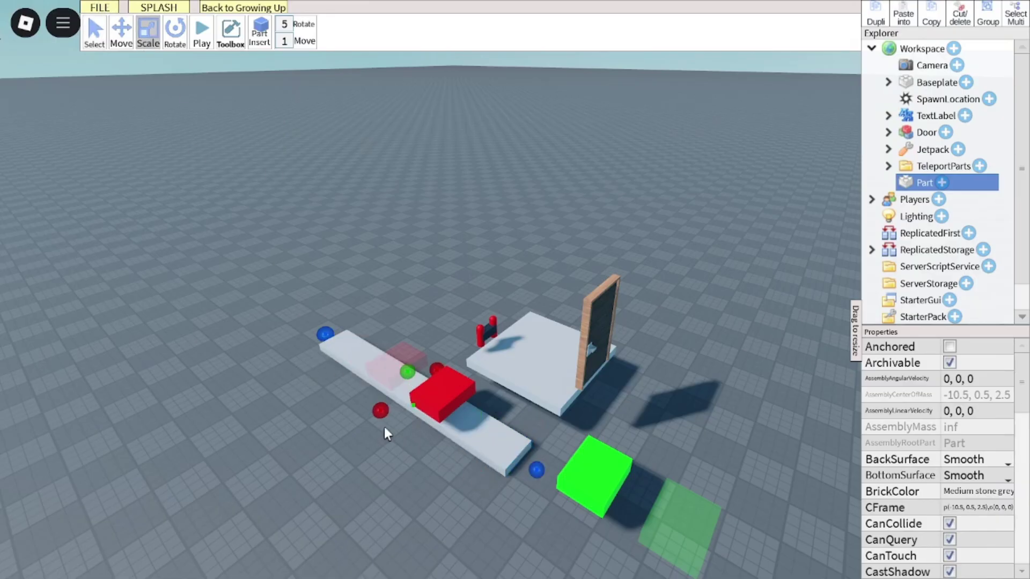
{"action": "left_click_drag", "start_coordinate": [380, 411], "coordinate": [228, 474]}
{"action": "scroll", "coordinate": [413, 280], "scroll_direction": "up", "scroll_amount": 5}
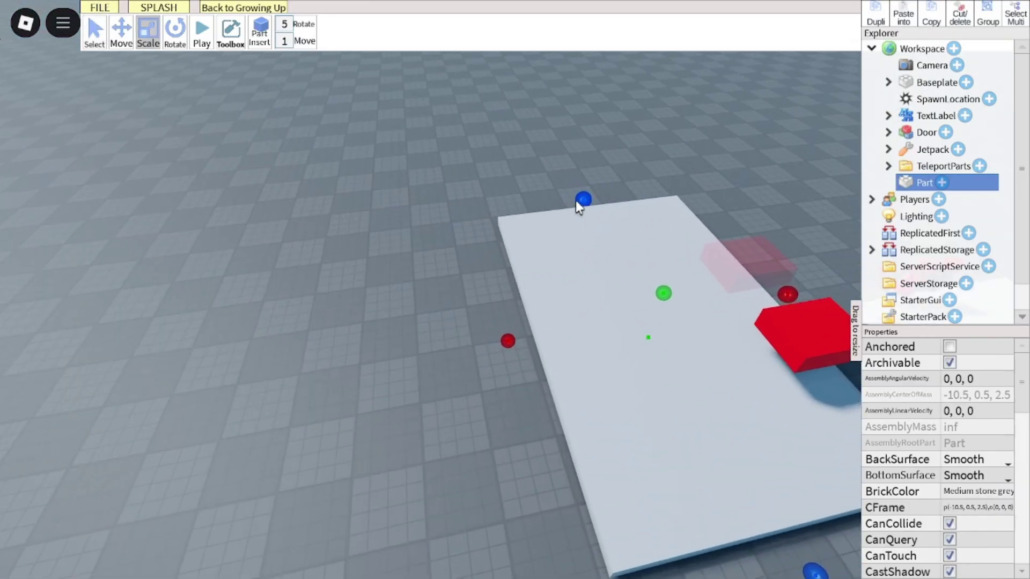
{"action": "mouse_move", "coordinate": [575, 200]}
{"action": "right_mouse_down"}
{"action": "mouse_move", "coordinate": [518, 265]}
{"action": "mouse_move", "coordinate": [315, 177]}
{"action": "mouse_move", "coordinate": [328, 233]}
{"action": "mouse_move", "coordinate": [742, 248]}
{"action": "mouse_move", "coordinate": [804, 290]}
{"action": "right_mouse_up"}
{"action": "scroll", "coordinate": [937, 467], "scroll_direction": "down", "scroll_amount": 3}
{"action": "scroll", "coordinate": [938, 467], "scroll_direction": "down", "scroll_amount": 2}
Set the plate's Color to orange.
{"action": "left_click", "coordinate": [949, 468]}
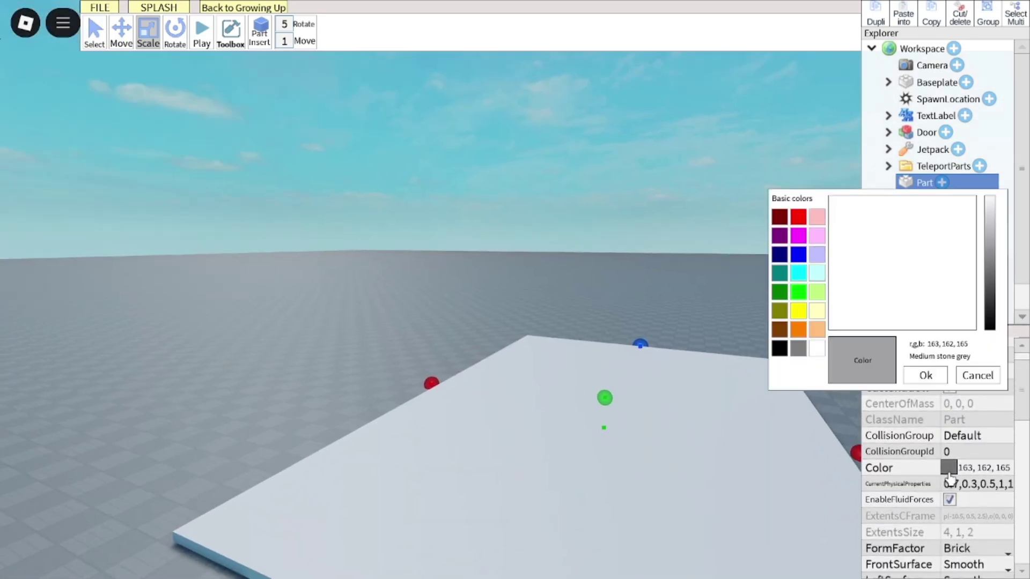
{"action": "left_click", "coordinate": [925, 390]}
{"action": "right_click_drag", "start_coordinate": [668, 379], "coordinate": [711, 337]}
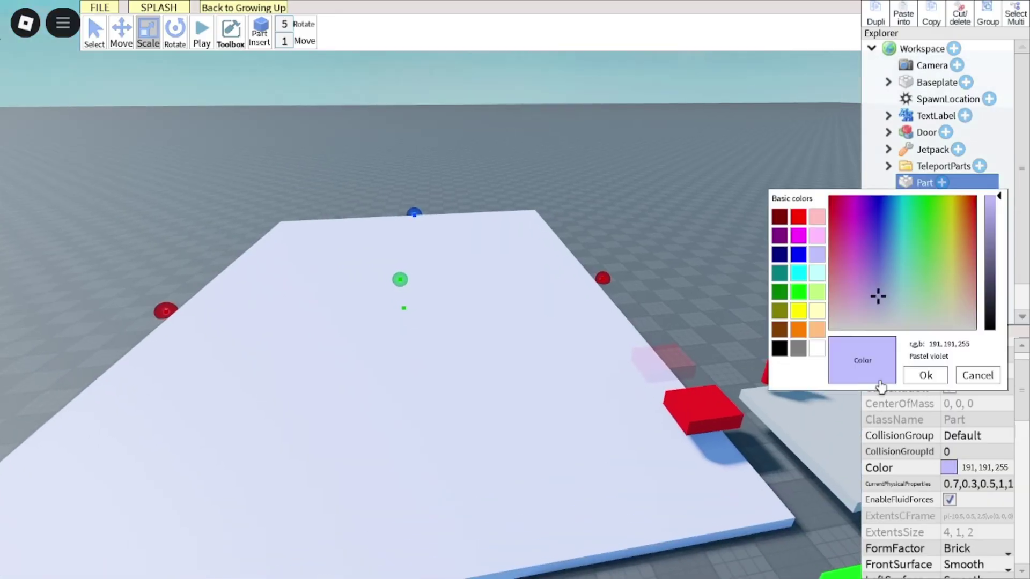
{"action": "left_click", "coordinate": [800, 332]}
{"action": "left_click", "coordinate": [926, 376]}
{"action": "key", "text": "s"}
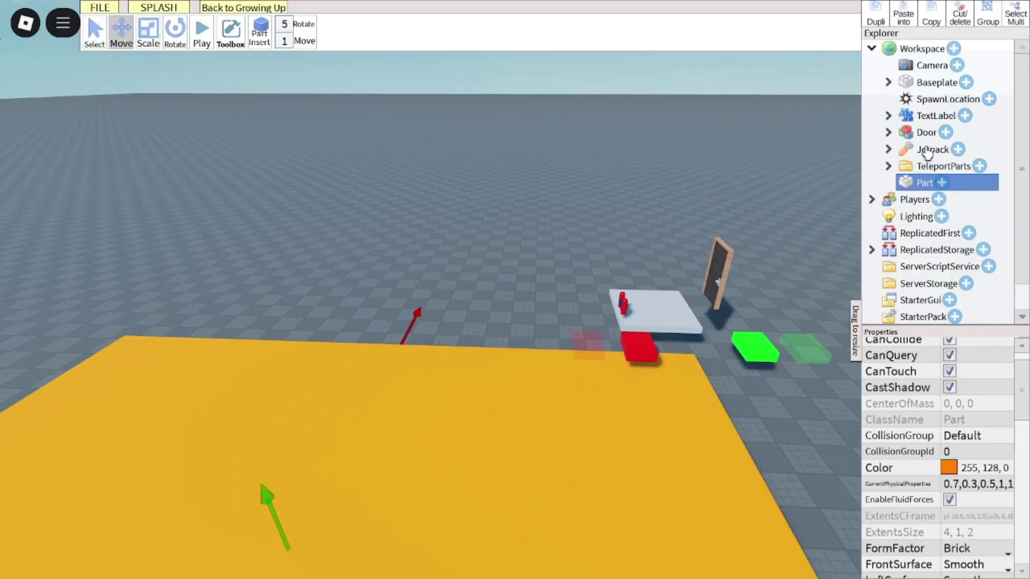
Move the TeleportParts folder onto the orange plate and start a playtest.
{"action": "left_click", "coordinate": [950, 166]}
{"action": "left_click_drag", "start_coordinate": [640, 355], "coordinate": [566, 378]}
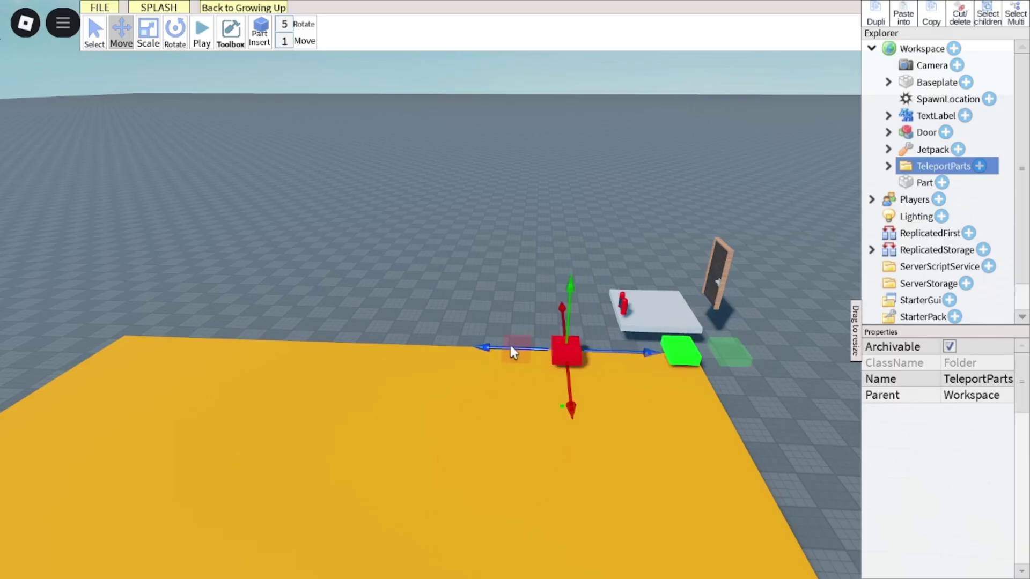
{"action": "left_click_drag", "start_coordinate": [511, 348], "coordinate": [370, 371]}
{"action": "left_click_drag", "start_coordinate": [438, 465], "coordinate": [418, 563]}
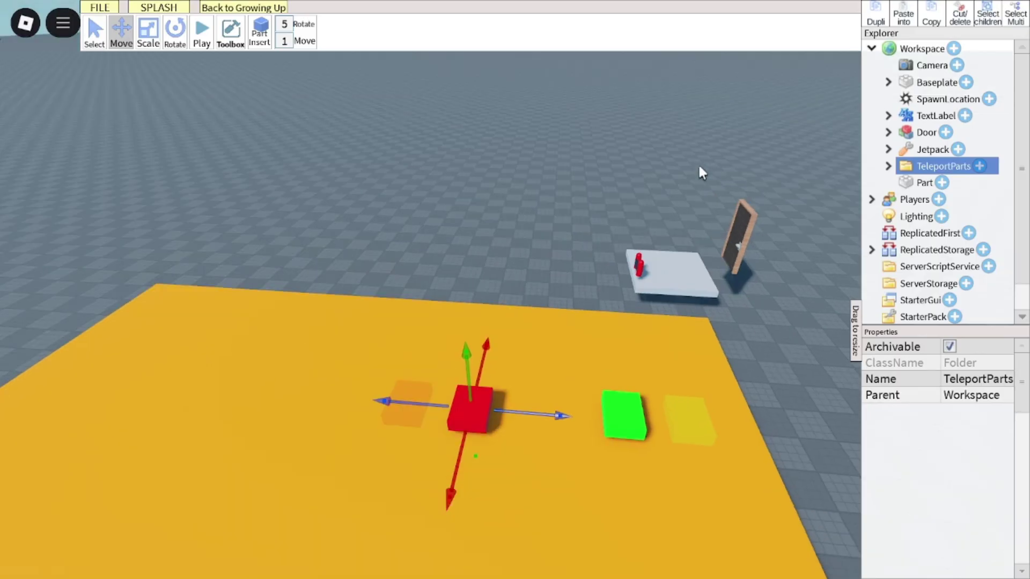
{"action": "right_click_drag", "start_coordinate": [698, 164], "coordinate": [691, 164]}
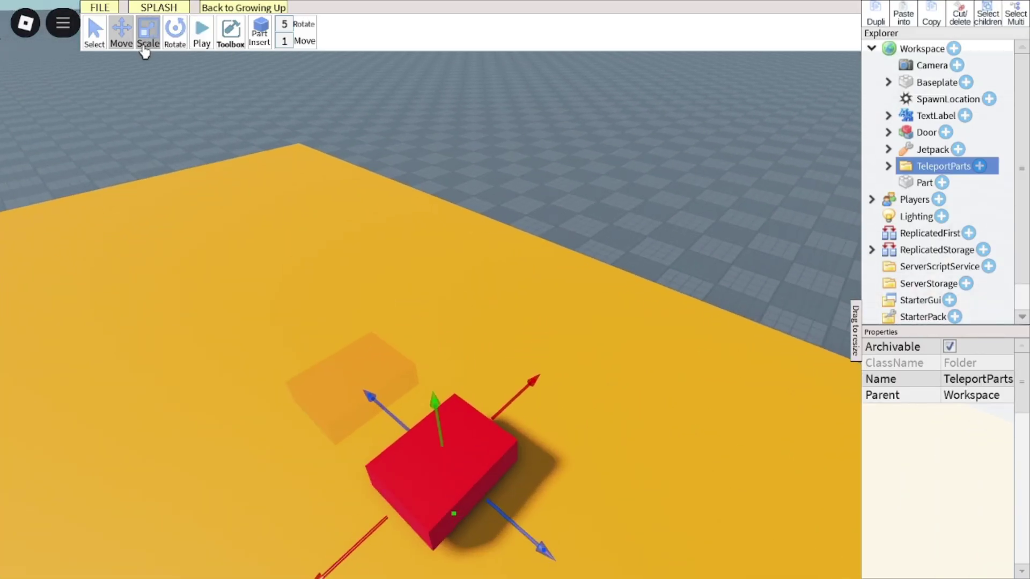
{"action": "left_click", "coordinate": [202, 40]}
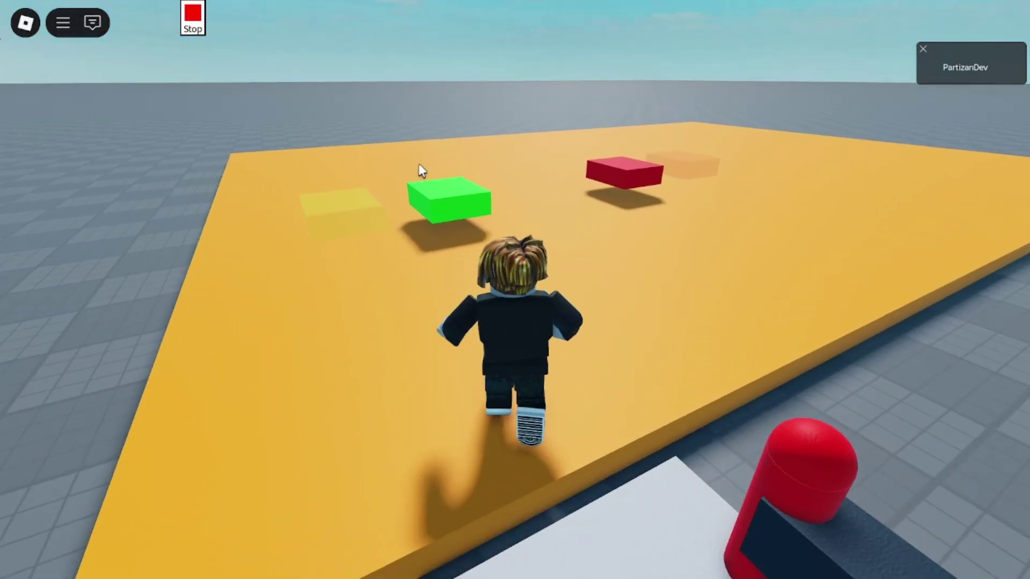
Walk and jump the avatar across the green and red teleport pads.
{"action": "key", "text": "w"}
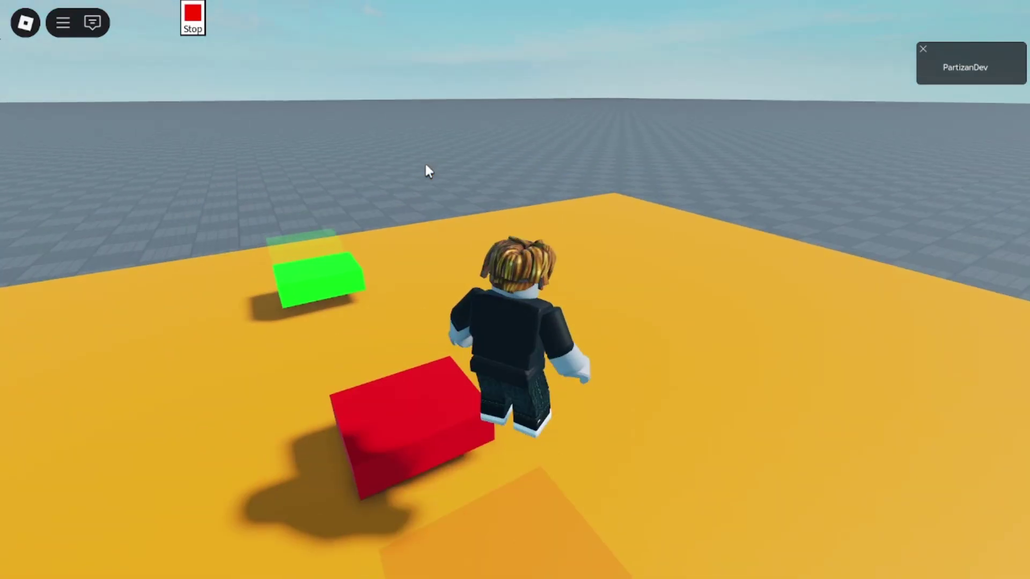
{"action": "key", "text": "space"}
{"action": "right_click_drag", "start_coordinate": [426, 170], "coordinate": [427, 171]}
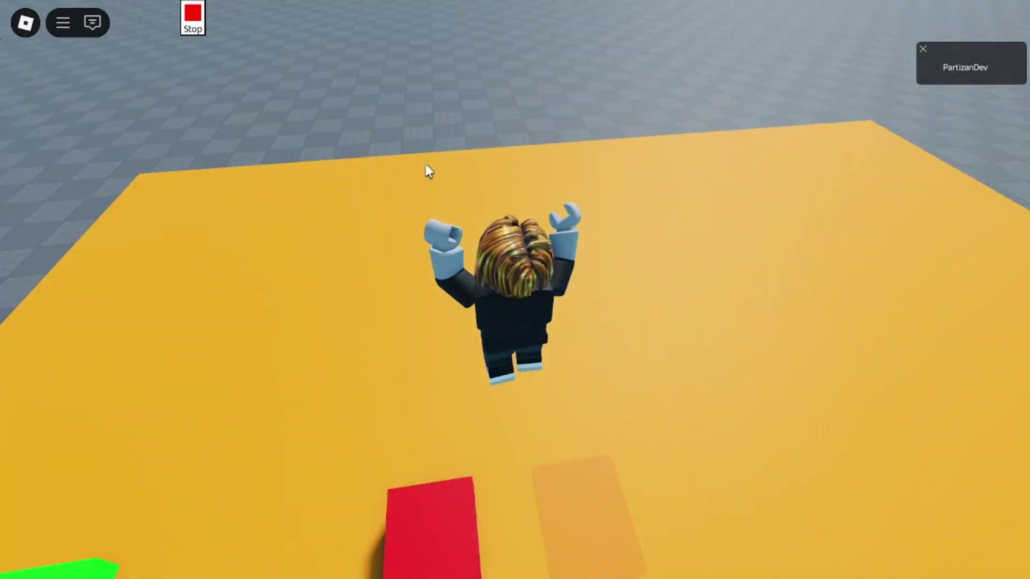
{"action": "key", "text": "w"}
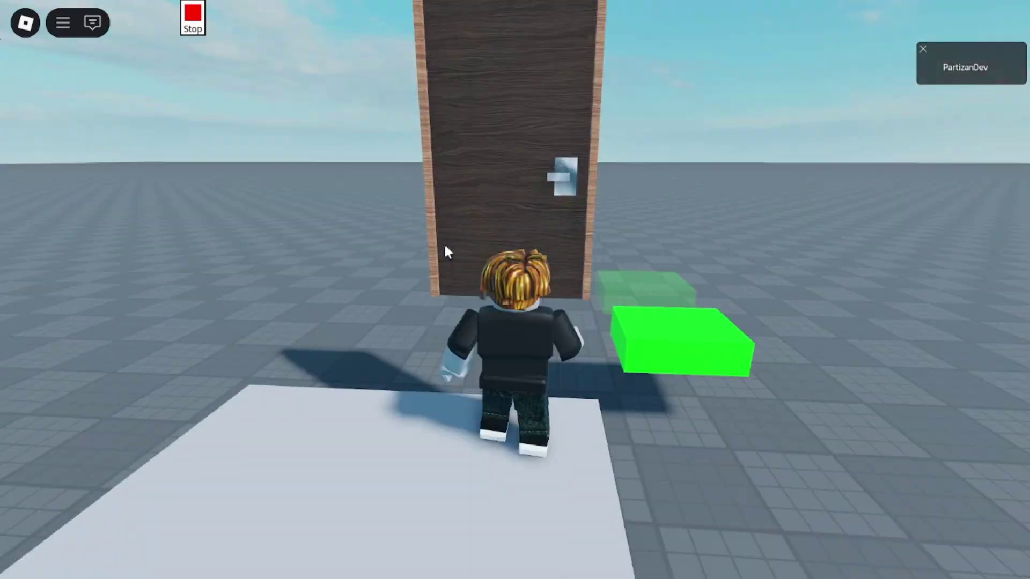
{"action": "key", "text": "w"}
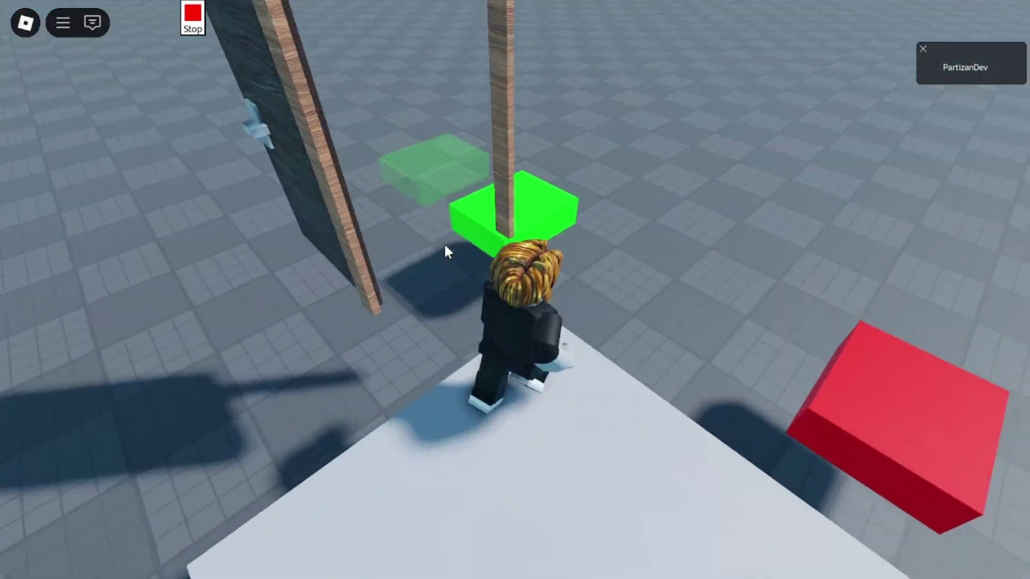
{"action": "key", "text": "w"}
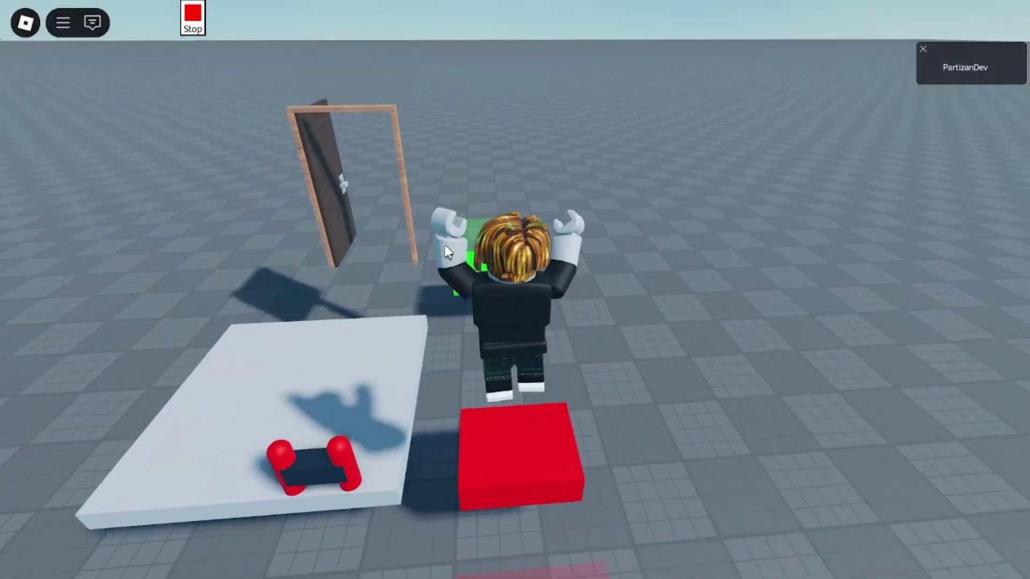
{"action": "key", "text": "w"}
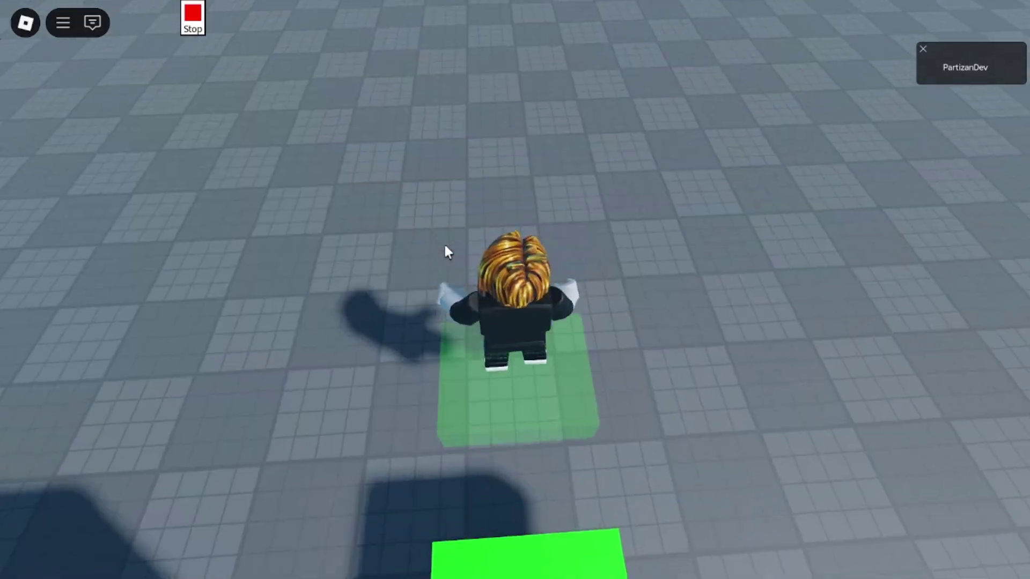
Run past the door, swing it shut, then stop the playtest.
{"action": "key", "text": "d"}
{"action": "key", "text": "w"}
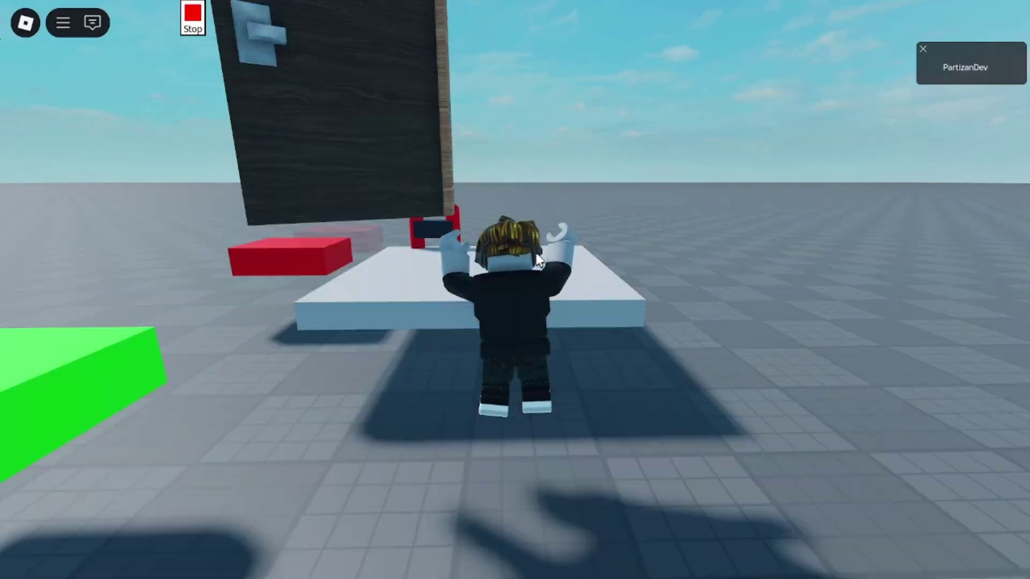
{"action": "key", "text": "s"}
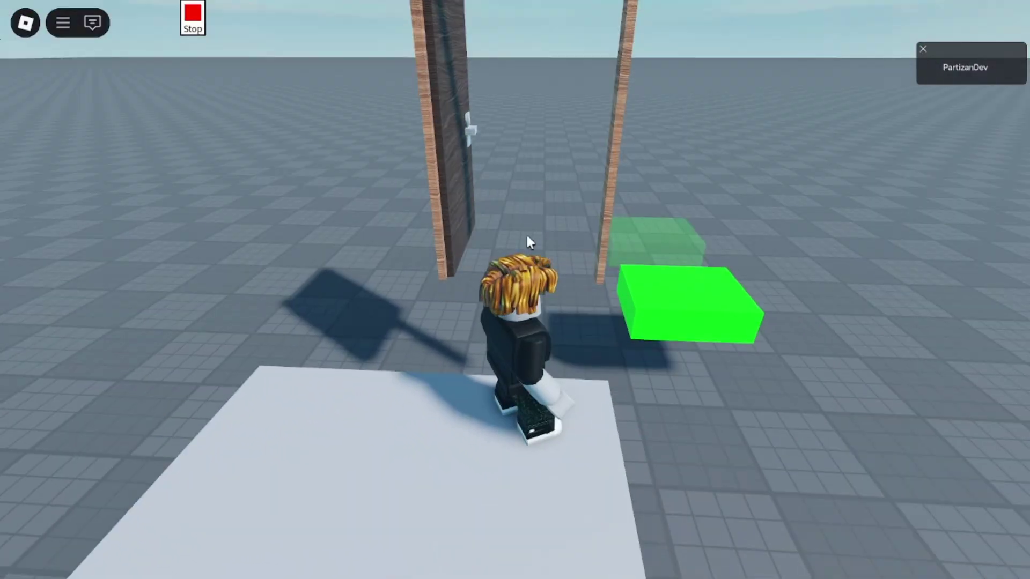
{"action": "left_click", "coordinate": [455, 191]}
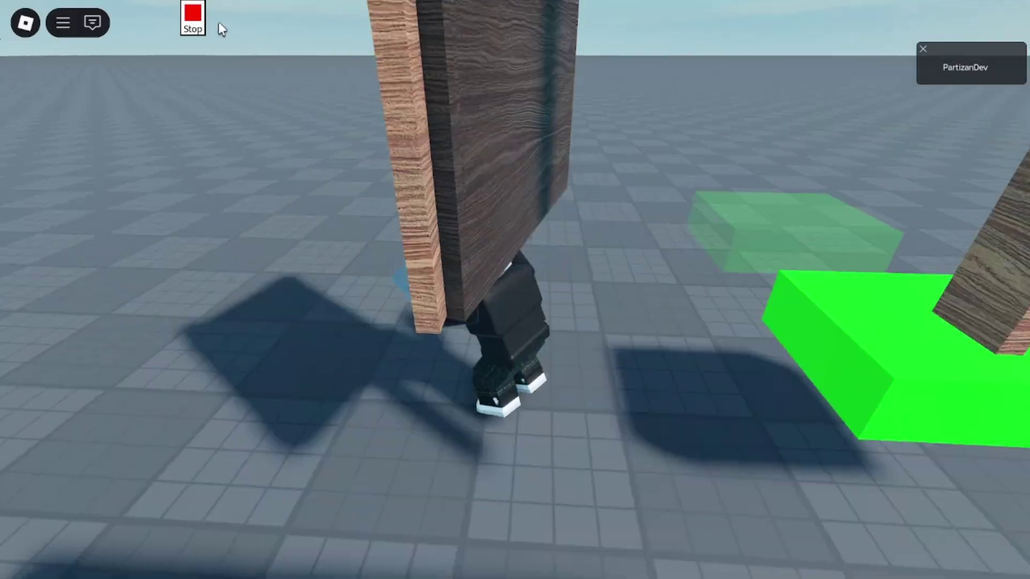
{"action": "left_click", "coordinate": [193, 20]}
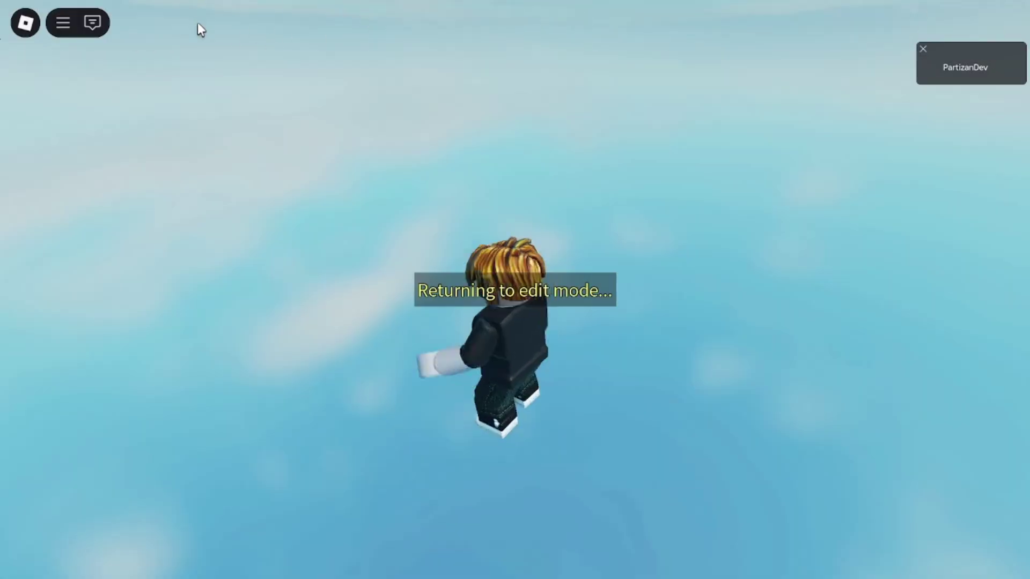